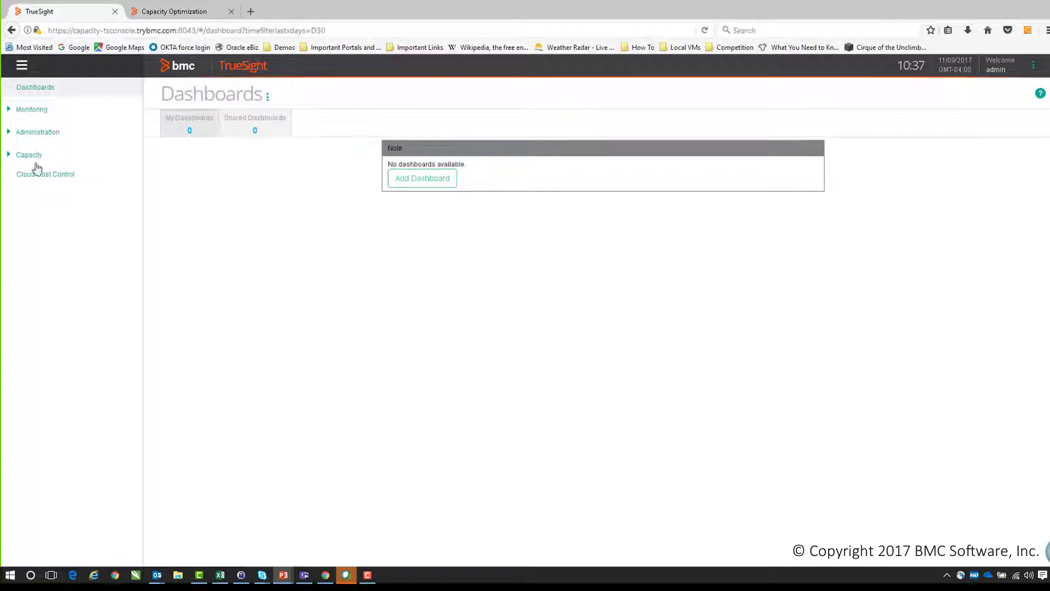
# Step: Open the Kubernetes view from Capacity > Containers in the navigation panel
pyautogui.click(9, 156)
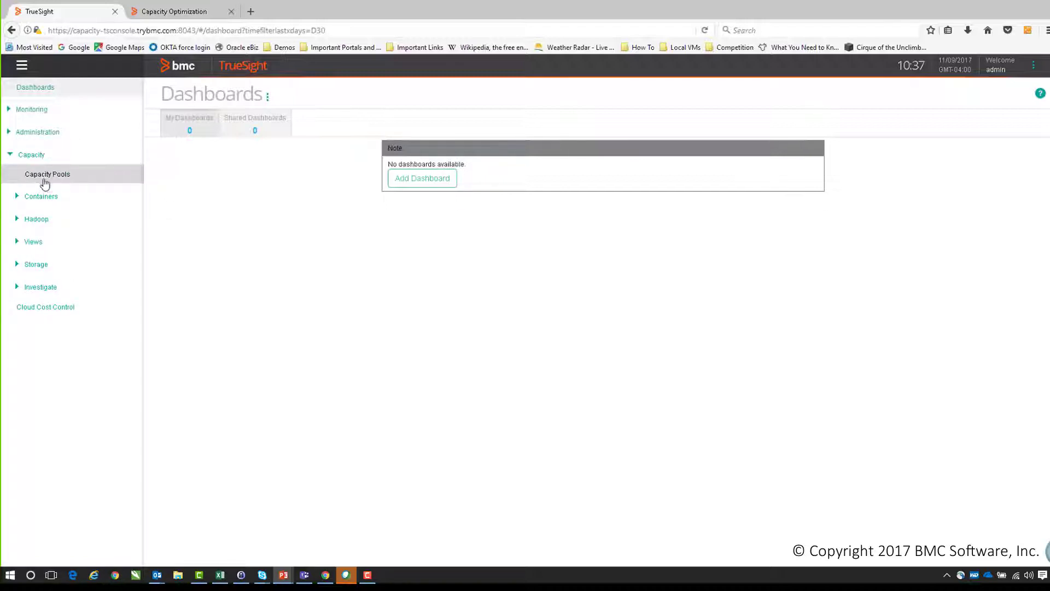
pyautogui.click(18, 196)
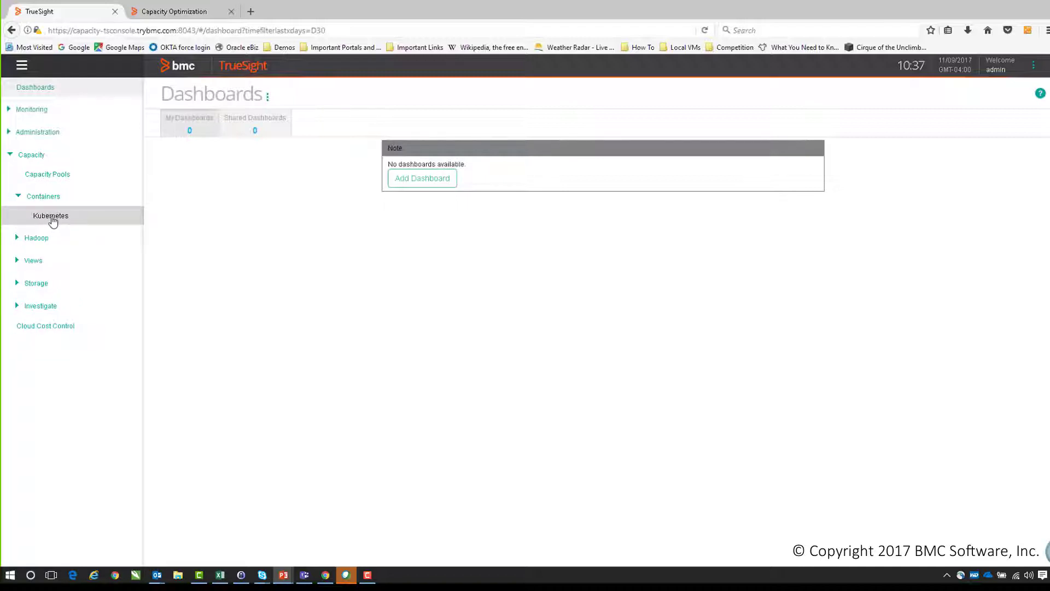
pyautogui.click(52, 217)
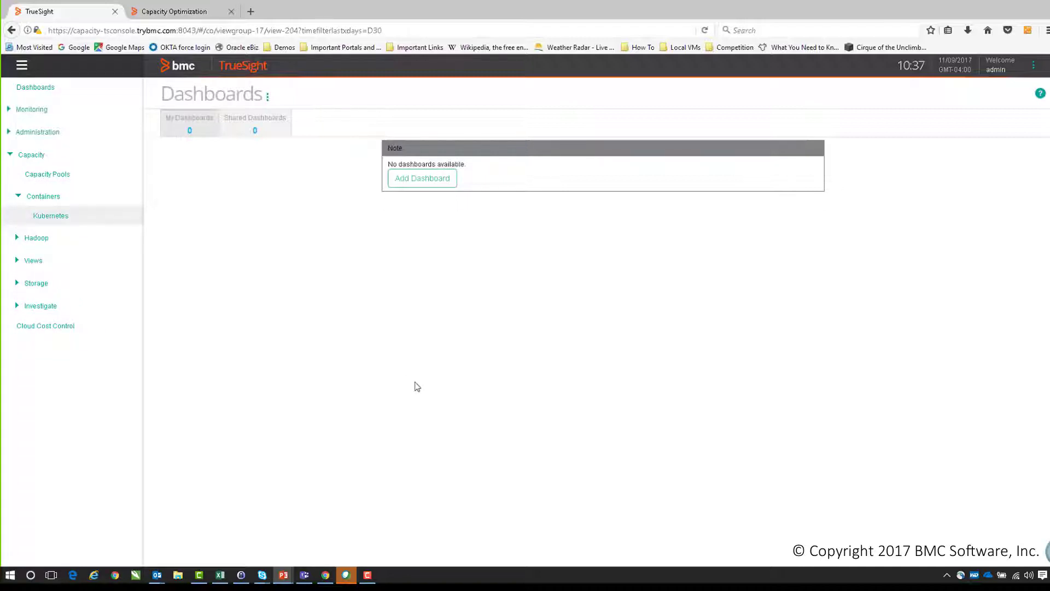
pyautogui.click(22, 66)
pyautogui.click(22, 66)
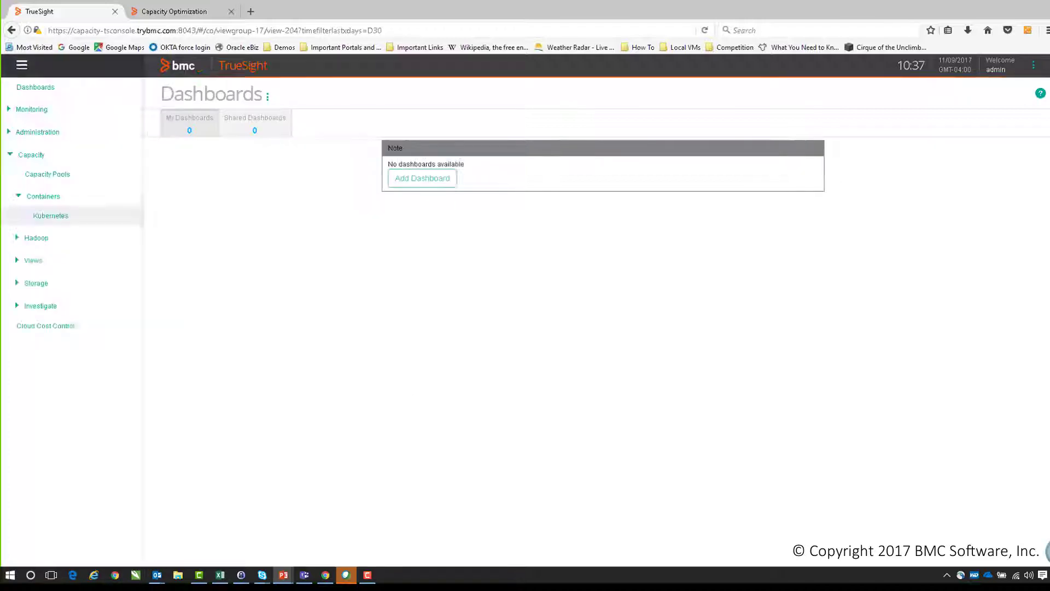
pyautogui.click(52, 216)
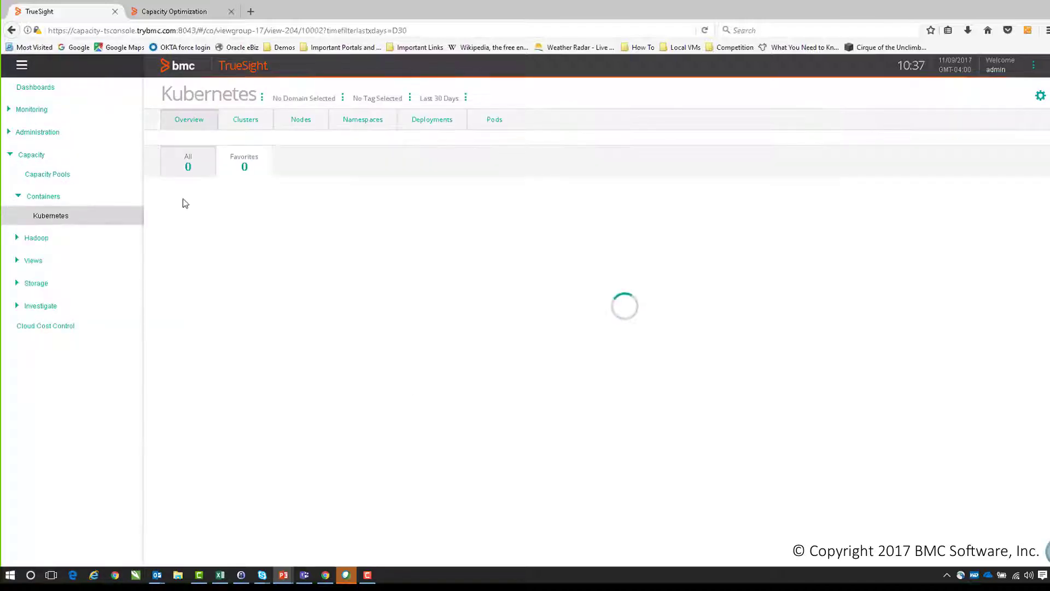
# Step: Collapse the navigation panel so the Kubernetes overview spans the full width
pyautogui.click(32, 70)
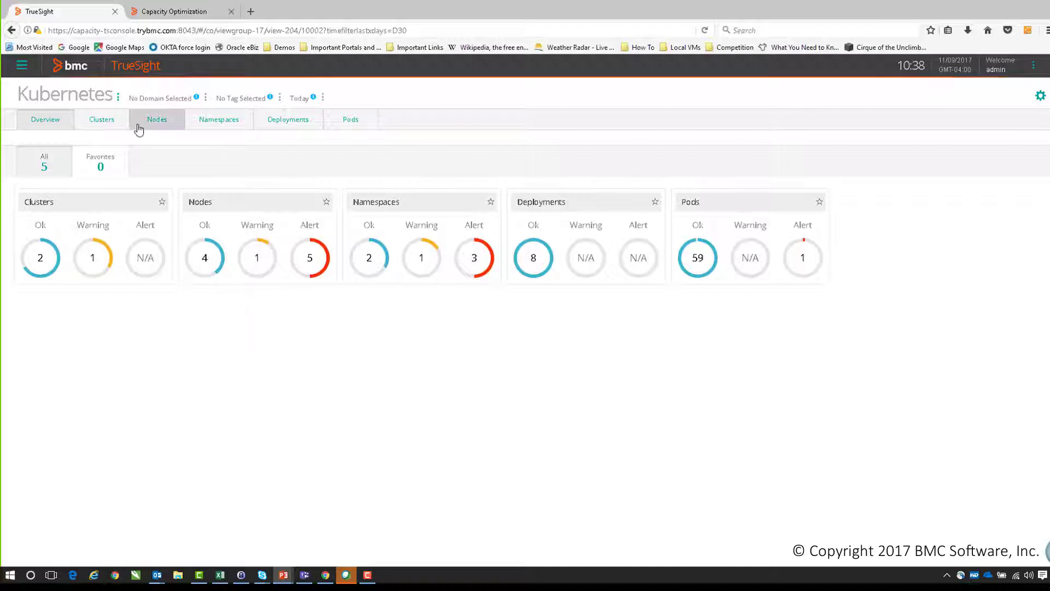
# Step: Show the Clusters Capacity table with CPU, memory and pod usage for the three clusters
pyautogui.click(104, 122)
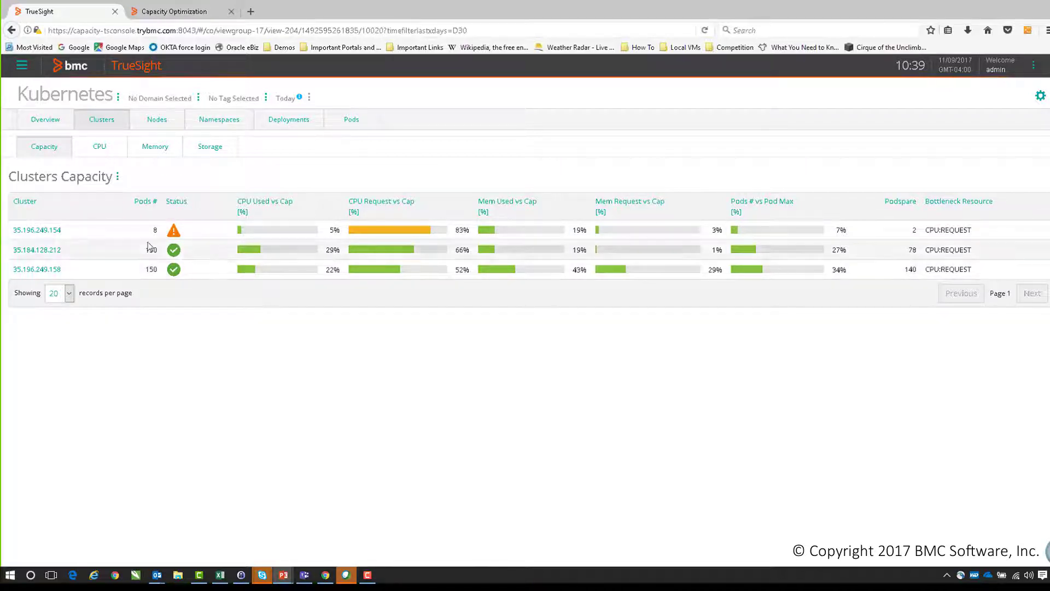
# Step: Switch the clusters view to the CPU table with requests, limits and days to saturation
pyautogui.click(99, 154)
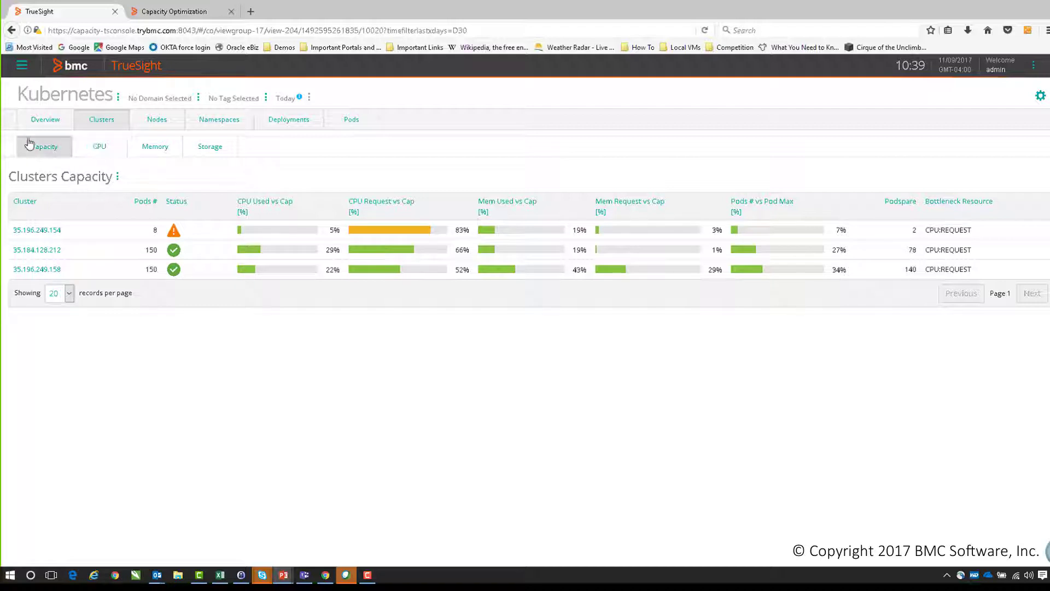
pyautogui.click(95, 151)
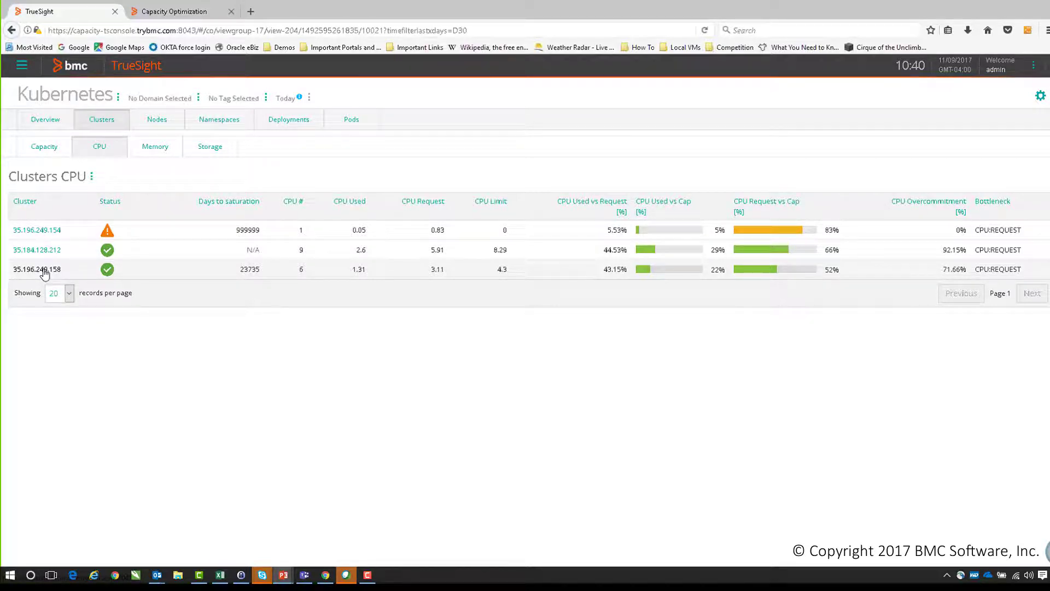
pyautogui.click(44, 270)
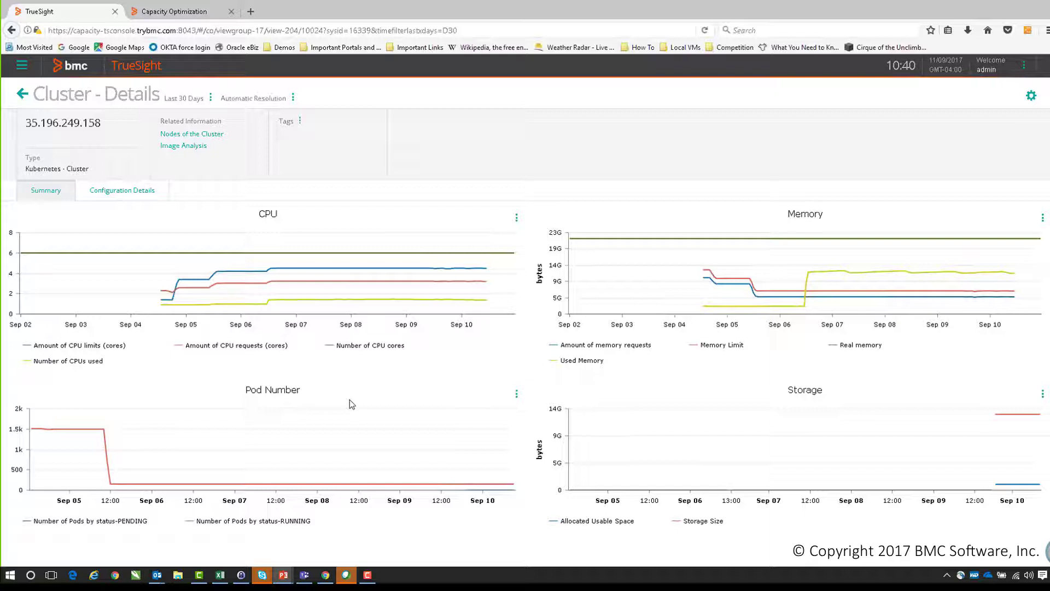
pyautogui.click(121, 189)
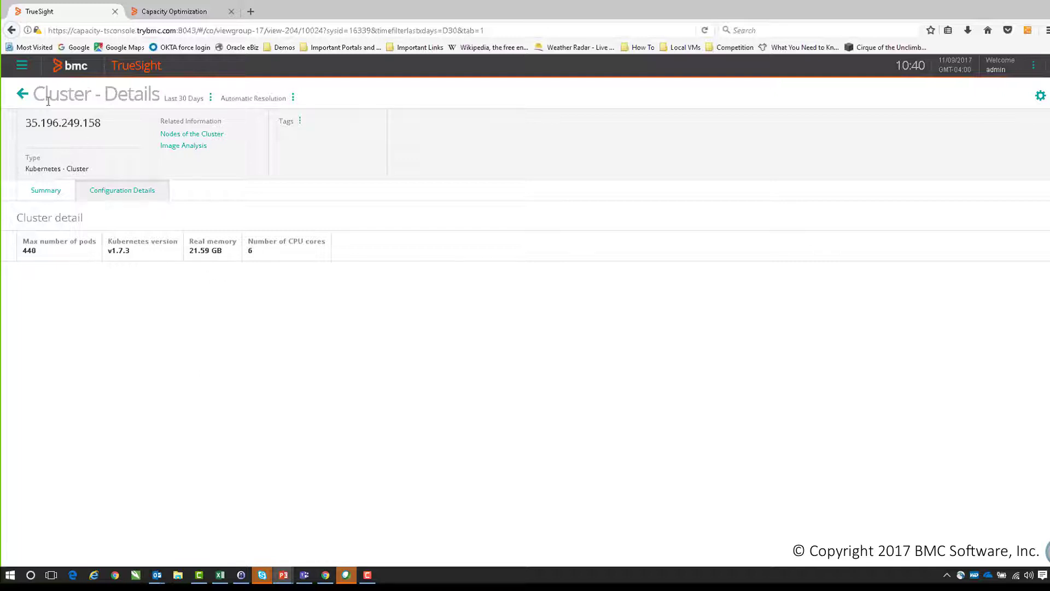
pyautogui.click(22, 94)
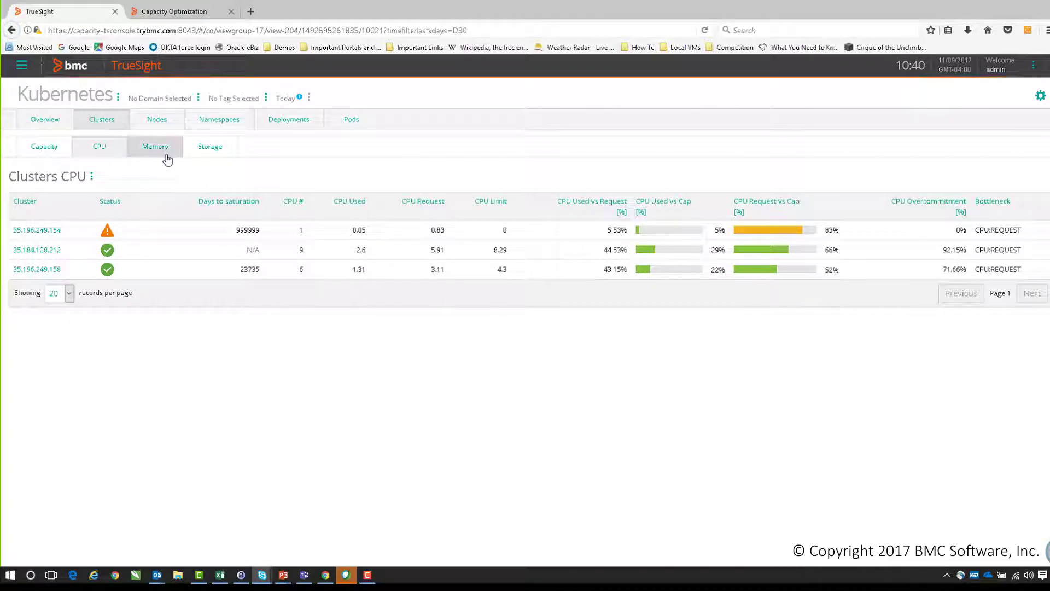
# Step: Check the clusters' Memory table, then show the Storage table of persistent volume figures
pyautogui.click(157, 152)
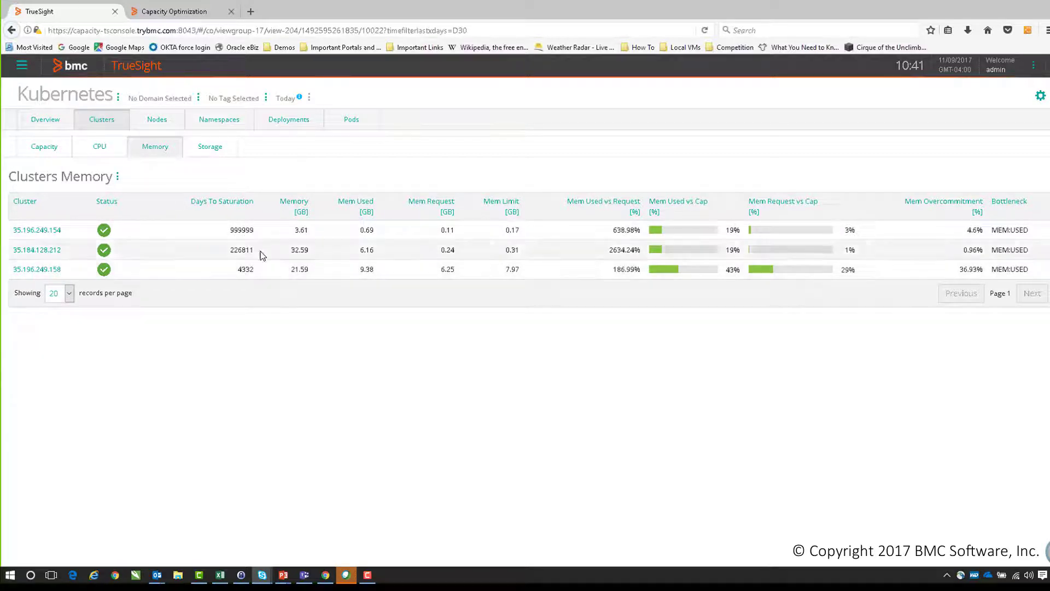
pyautogui.click(221, 149)
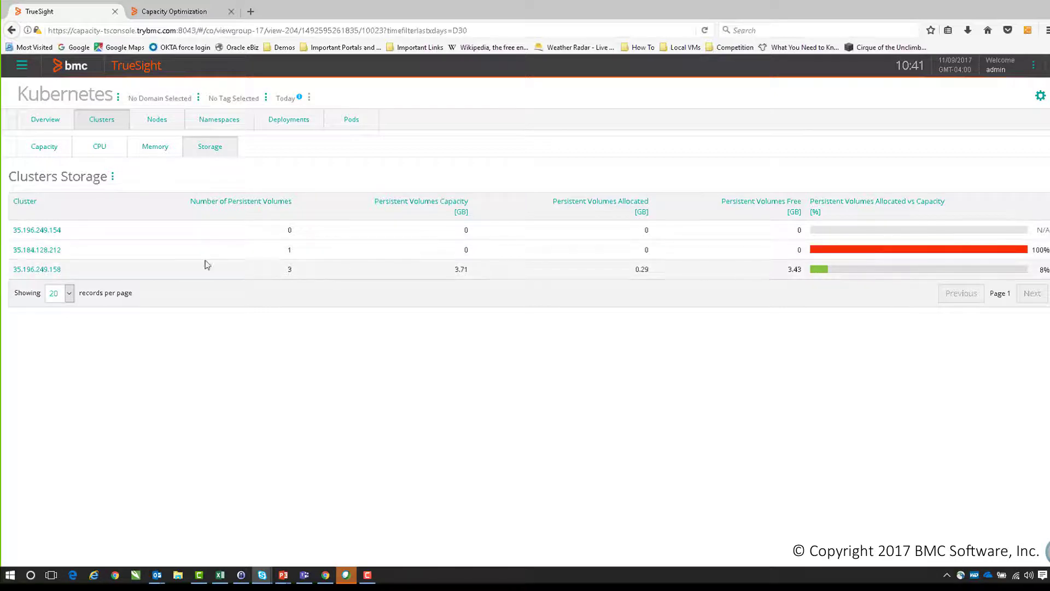
# Step: Open the detail page for cluster 35.184.128.212 from the Storage table
pyautogui.click(38, 249)
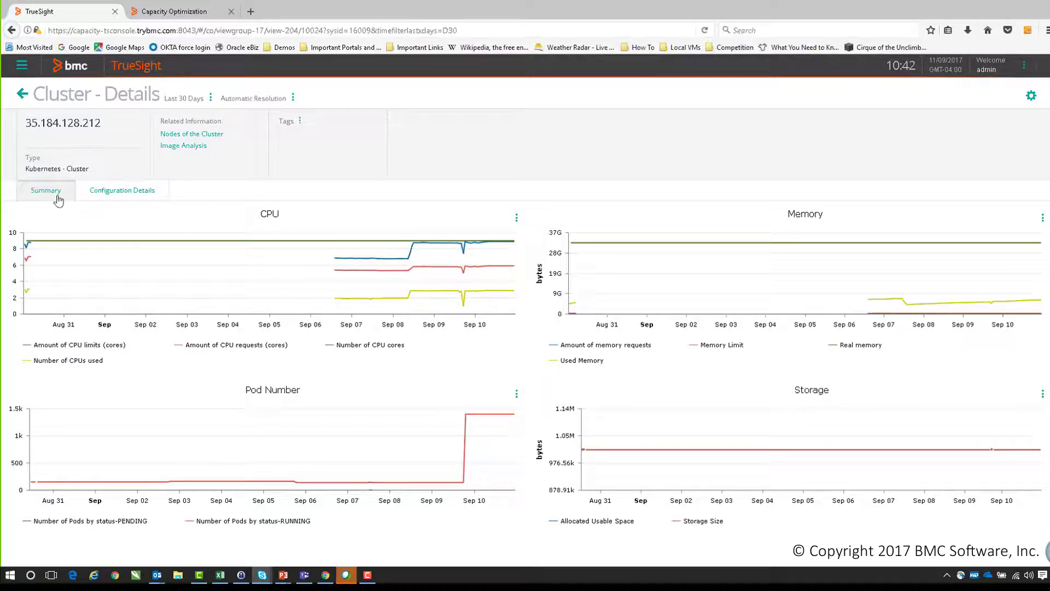
# Step: Return to the Clusters Storage table and open cluster 35.196.249.158's details
pyautogui.click(20, 96)
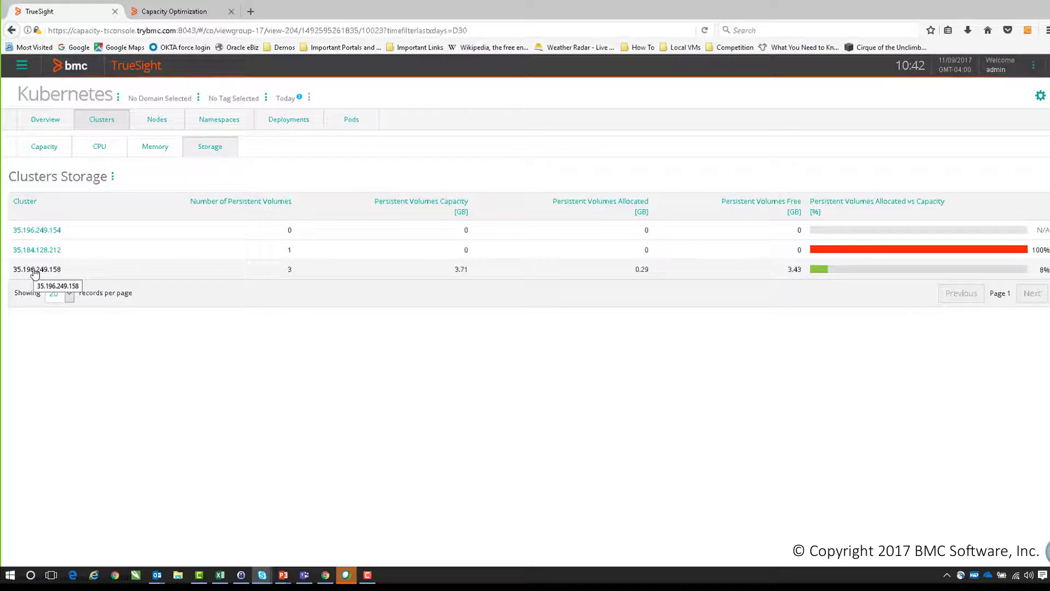
pyautogui.click(34, 270)
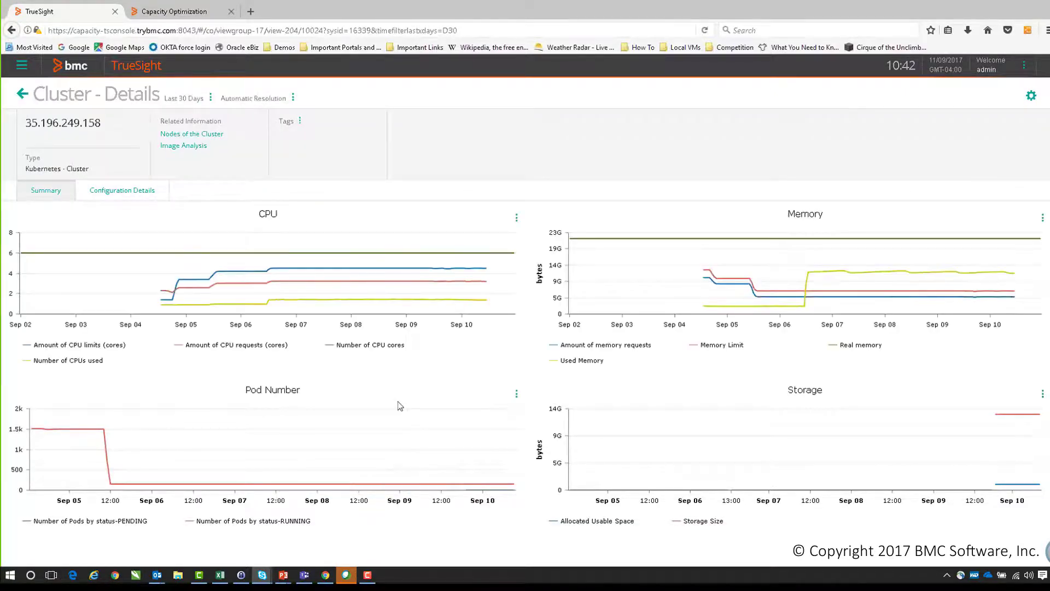
pyautogui.moveTo(390, 249)
# Step: List the cluster's nodes, view node k8s-node-4's detail, then return to Nodes Capacity
pyautogui.click(190, 134)
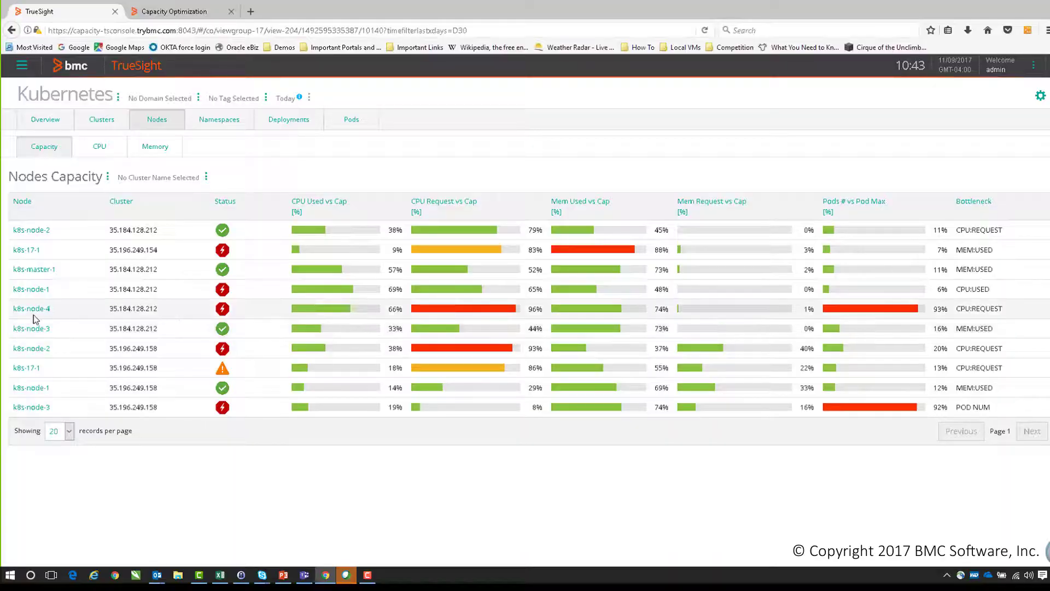
pyautogui.click(33, 309)
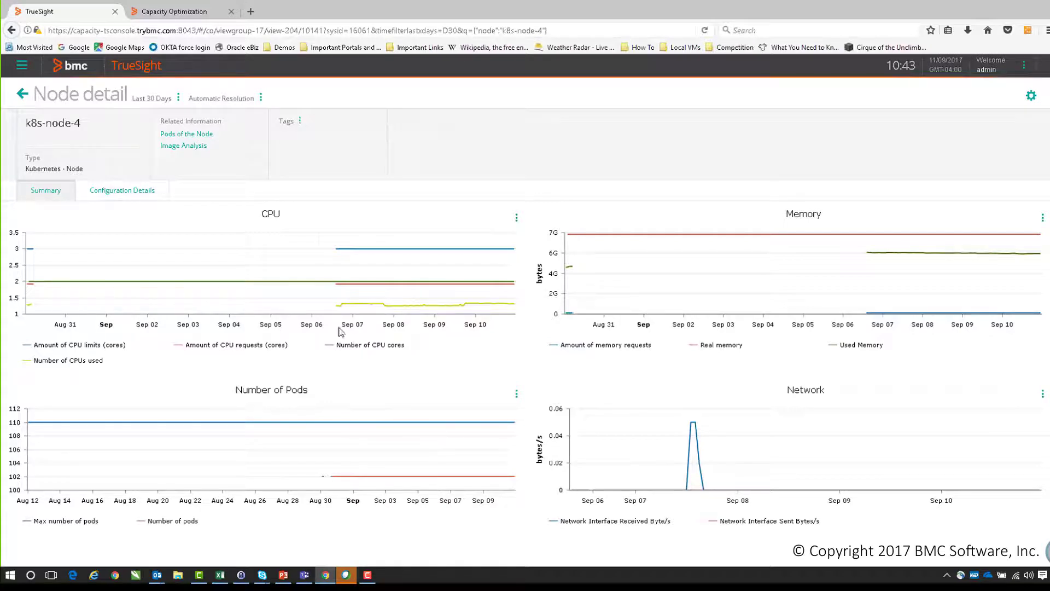
pyautogui.click(24, 94)
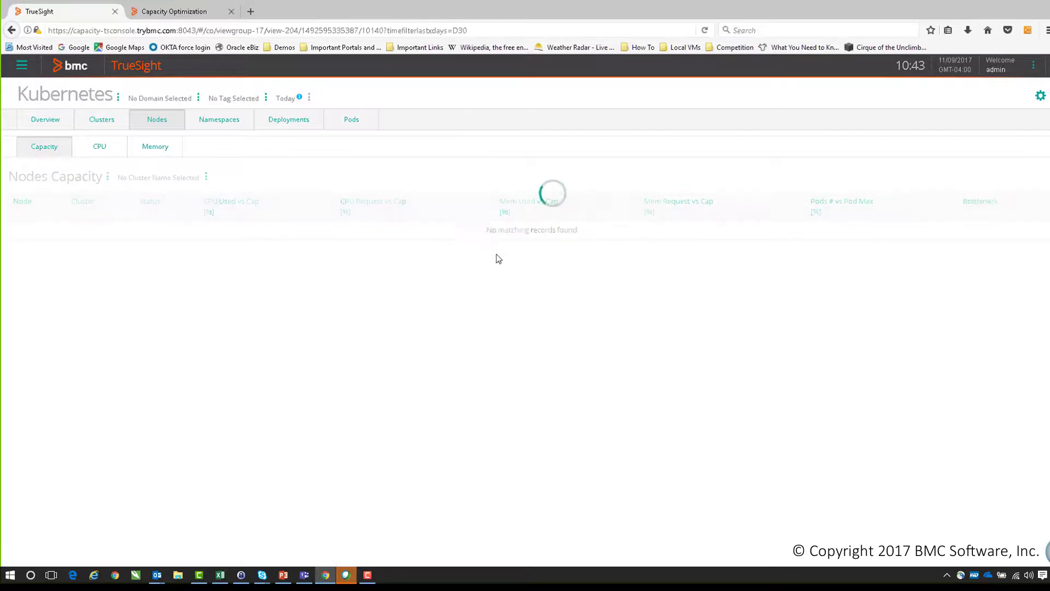
# Step: Review the nodes' CPU table, then their Memory table
pyautogui.click(109, 154)
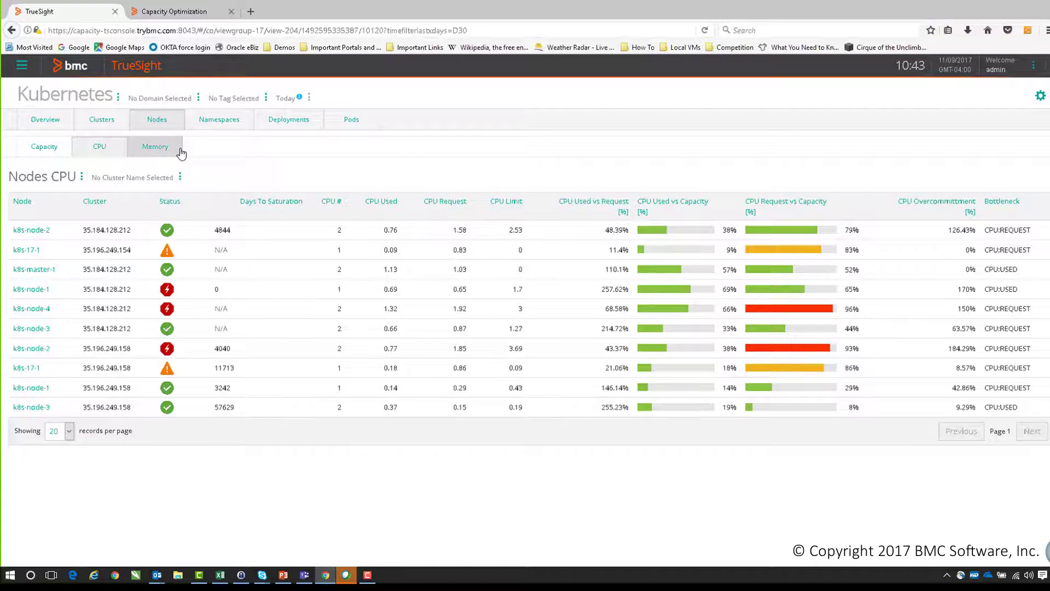
pyautogui.click(158, 149)
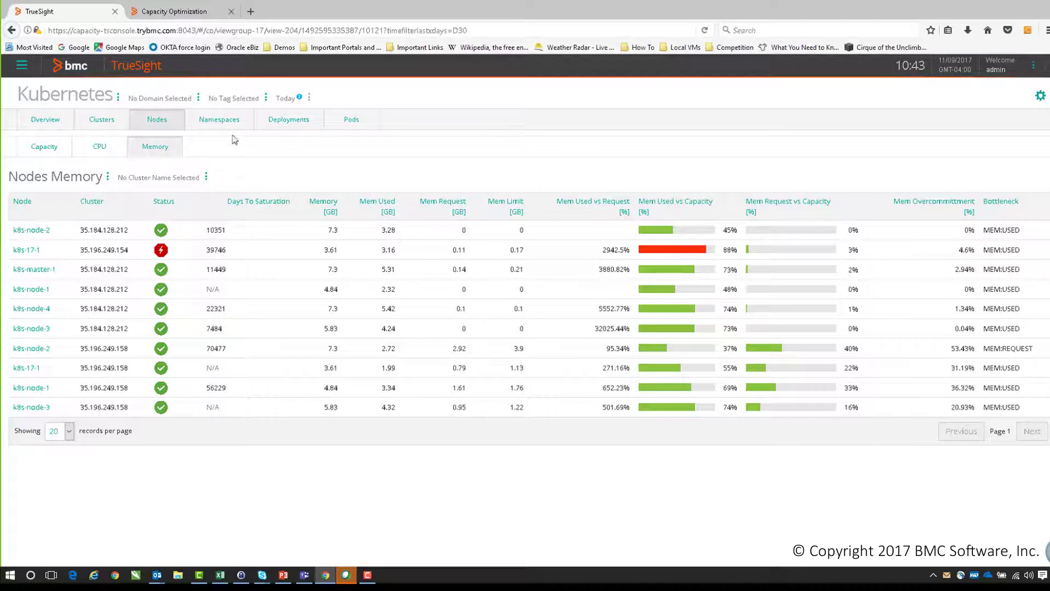
# Step: Filter the Namespaces Capacity table to cluster 35.196.249.158
pyautogui.click(219, 121)
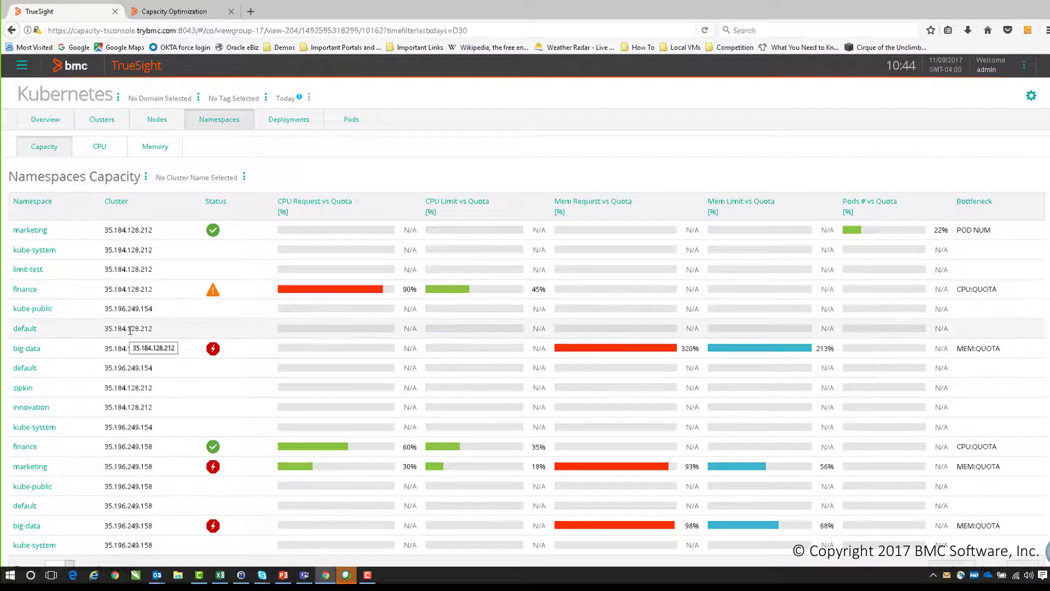
pyautogui.press('super+e')
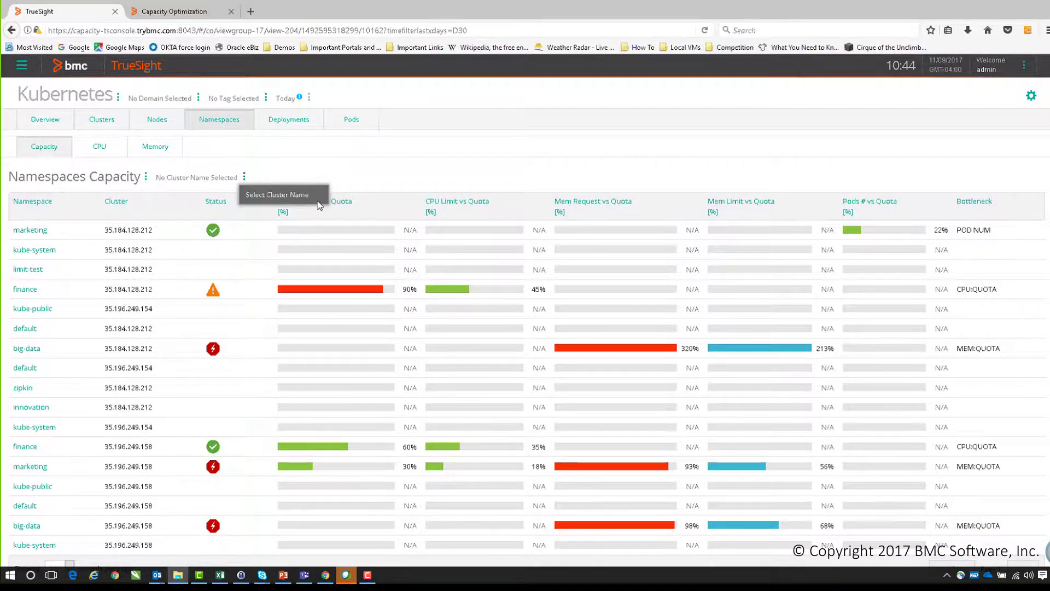
pyautogui.click(244, 177)
pyautogui.click(386, 177)
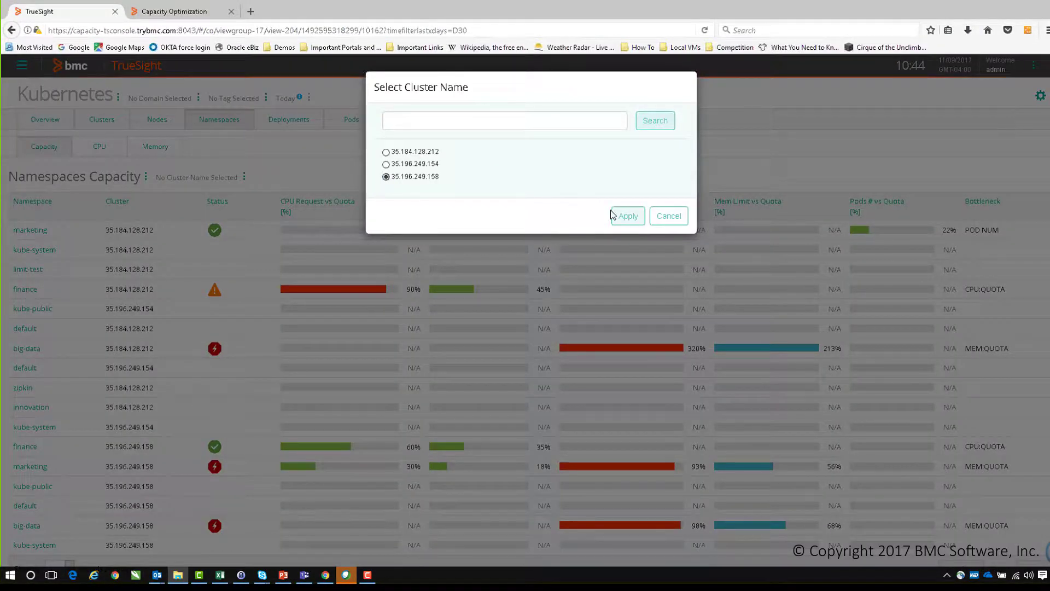
pyautogui.click(629, 217)
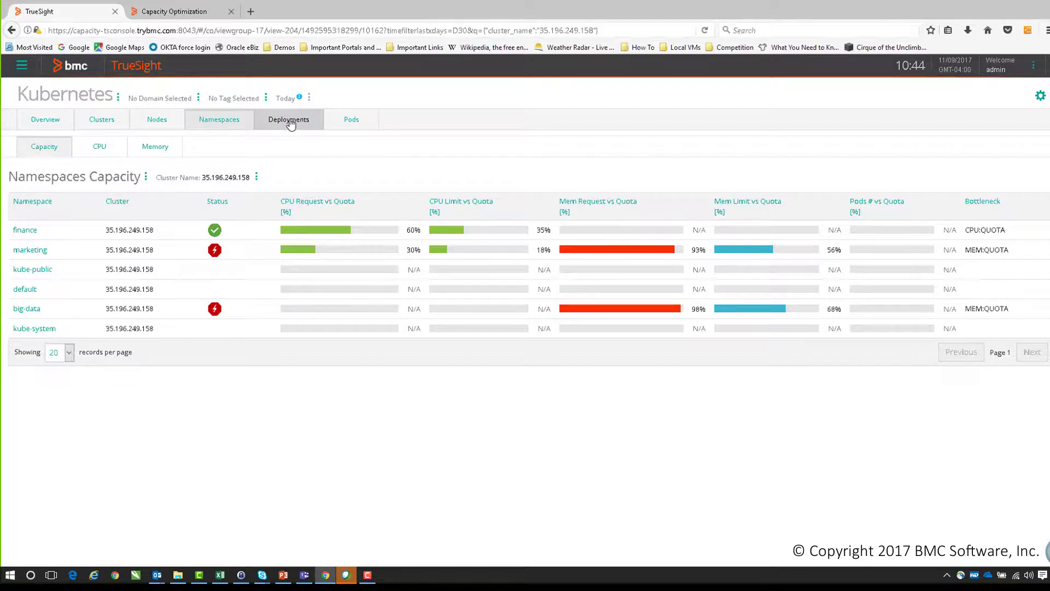
# Step: Show the Deployments Capacity table for cluster 35.196.249.158, listing its seven deployments
pyautogui.click(290, 123)
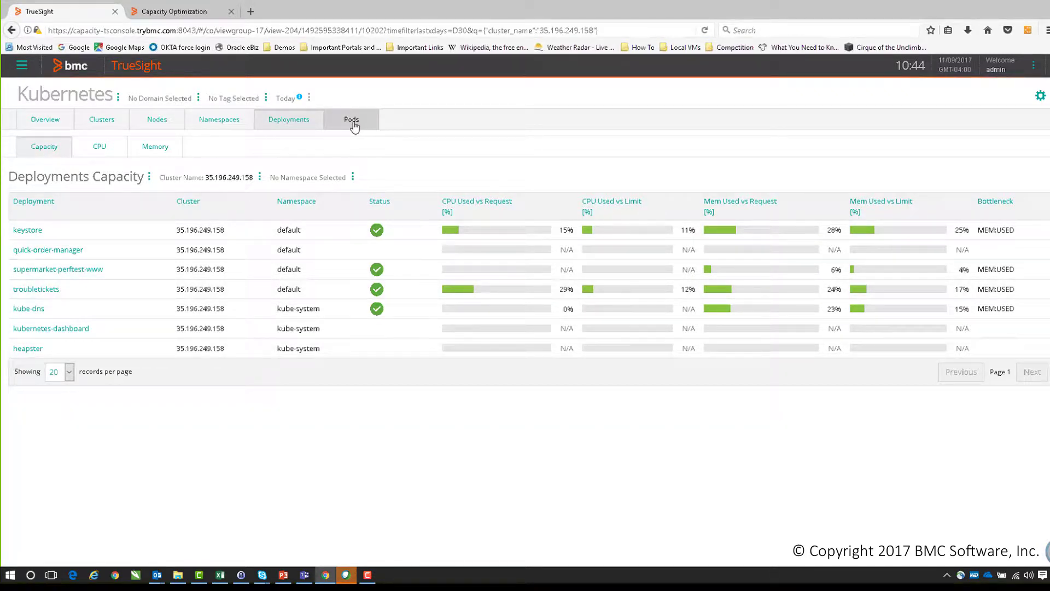
# Step: Show the Pods Capacity table for cluster 35.196.249.158, with supermarket pods bottlenecked on MEM:USED
pyautogui.click(353, 122)
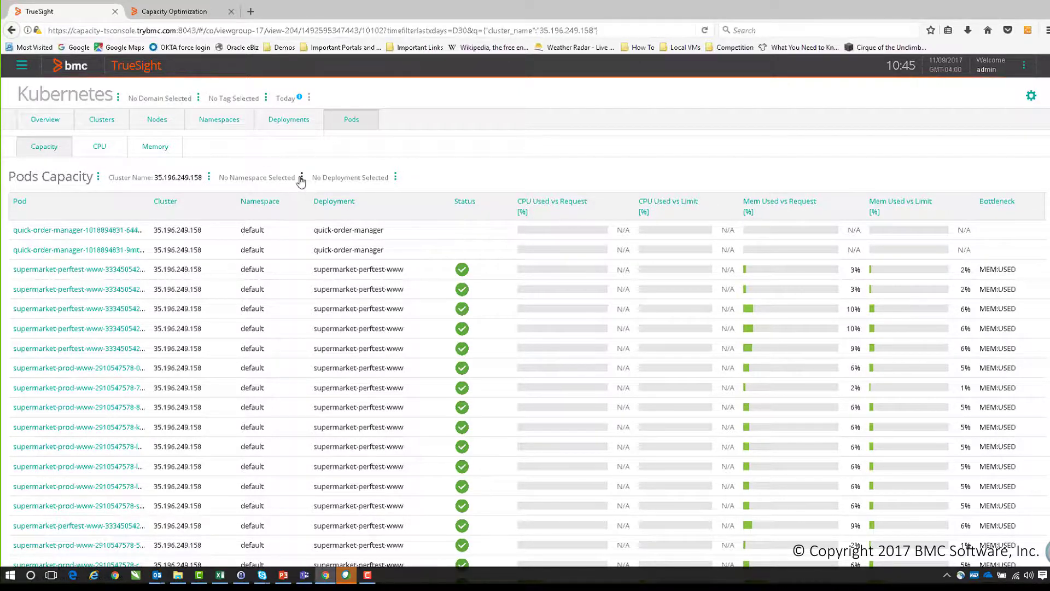
# Step: Filter the pods list to the default namespace
pyautogui.click(301, 178)
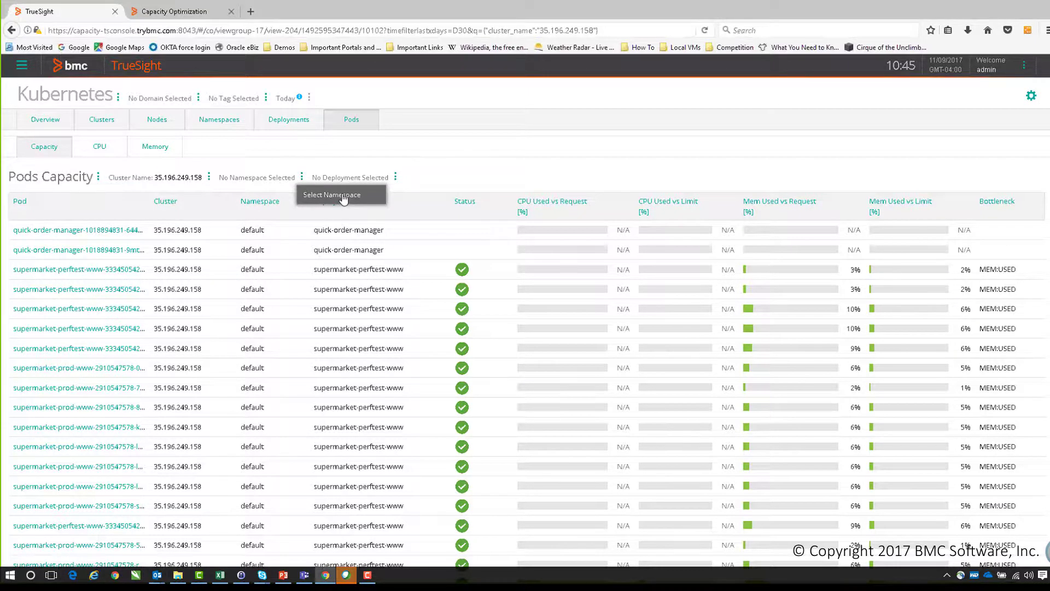
pyautogui.click(340, 196)
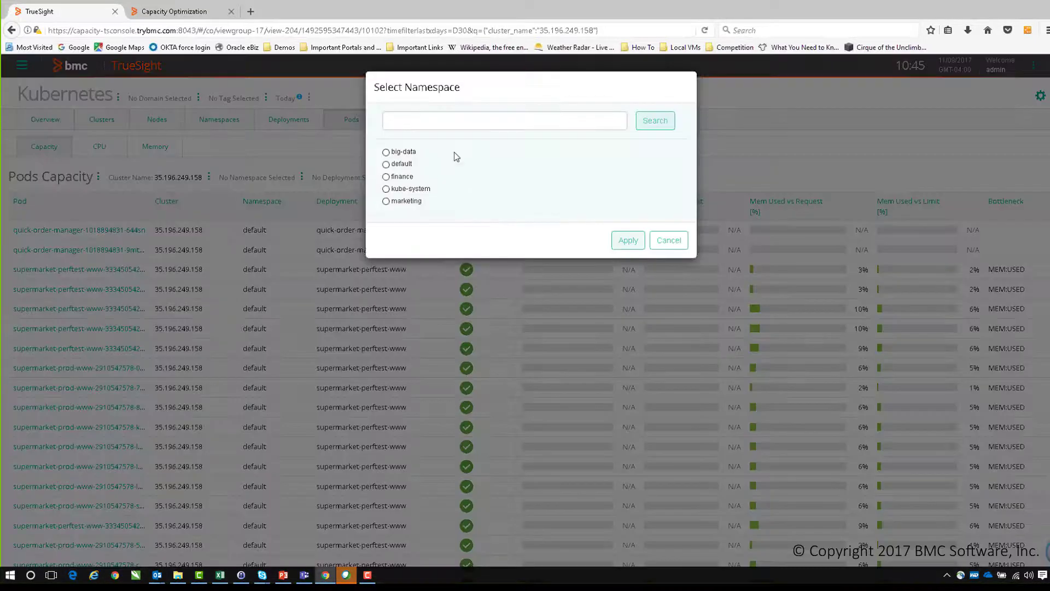
pyautogui.click(386, 164)
pyautogui.click(628, 240)
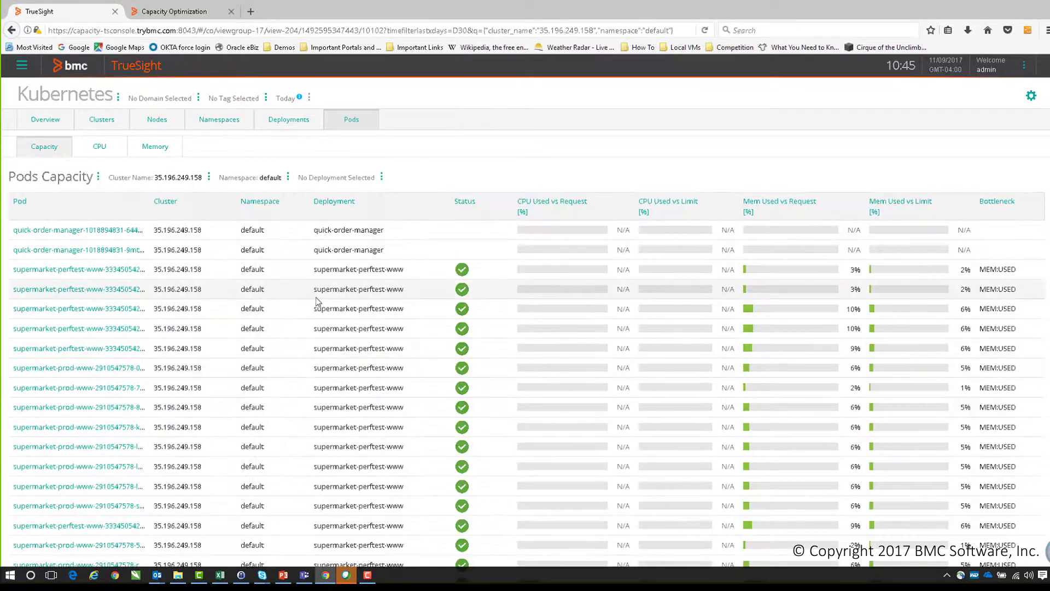
pyautogui.scroll(-2, 251, 312)
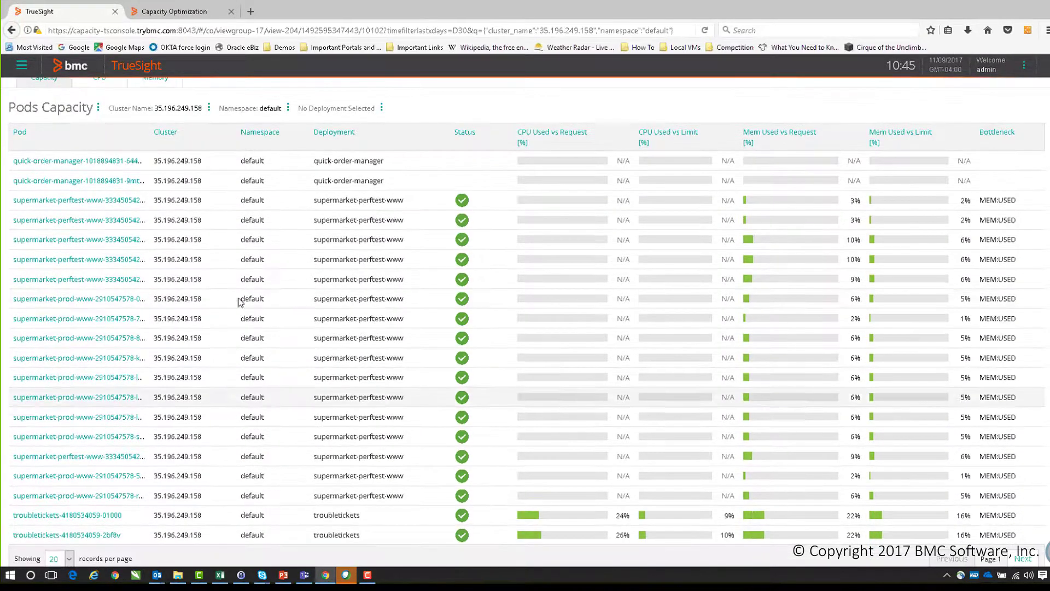
pyautogui.scroll(2, 230, 273)
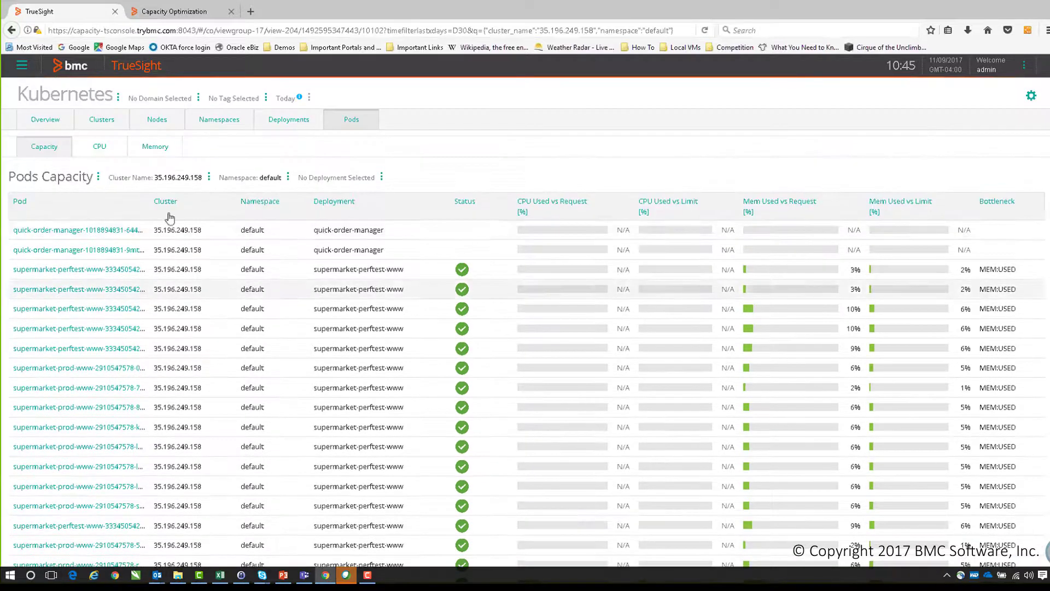
# Step: Pick supermarket-perftest-www in the Select Deployment dialog
pyautogui.click(382, 177)
pyautogui.click(411, 195)
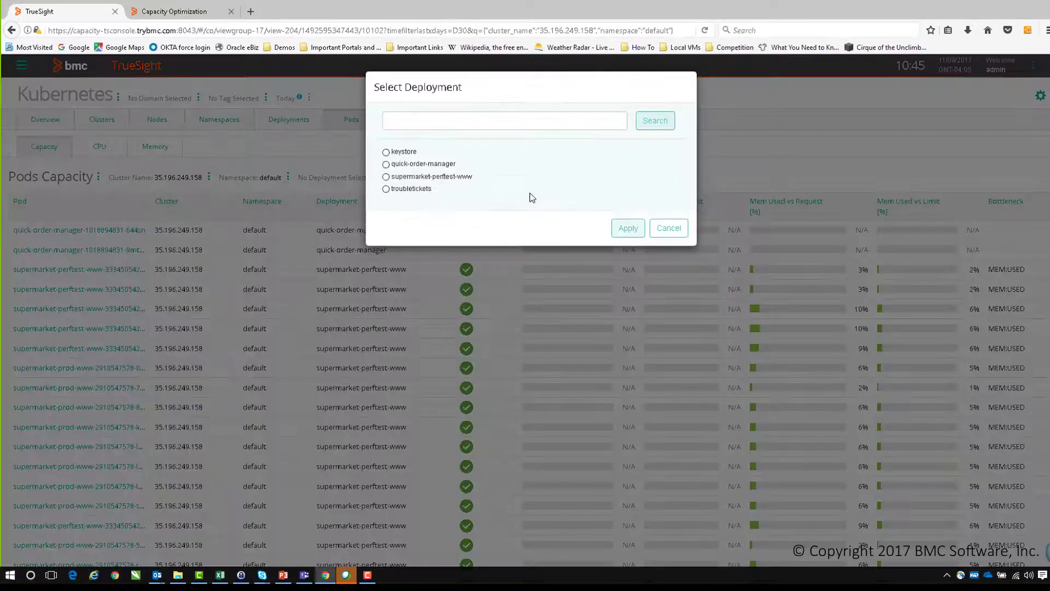
pyautogui.click(386, 177)
# Step: Apply the supermarket-perftest-www deployment filter, view a pod's detail charts, then return to the filtered list
pyautogui.click(628, 227)
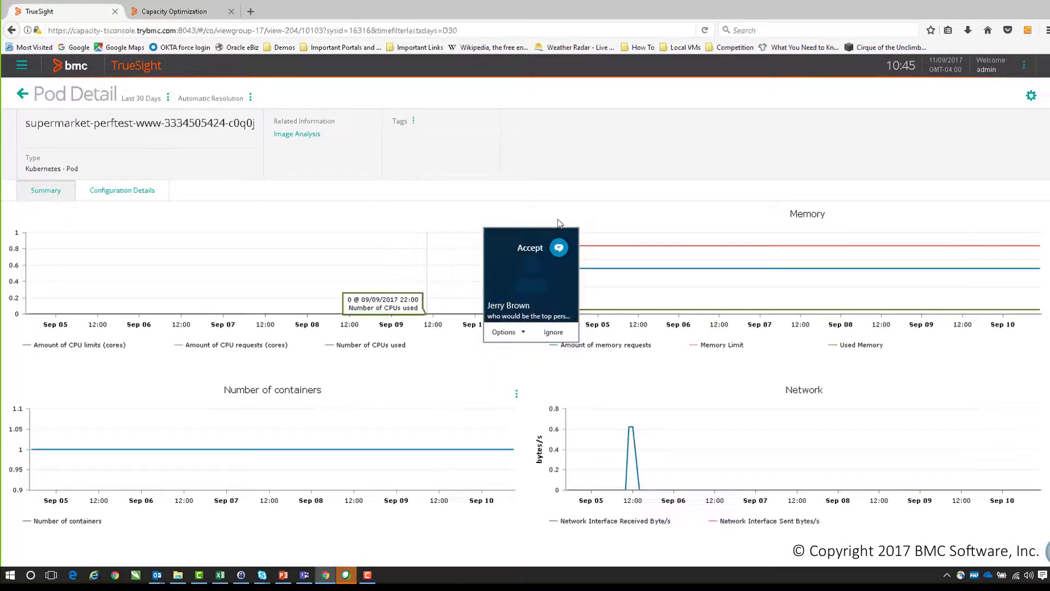
pyautogui.click(297, 133)
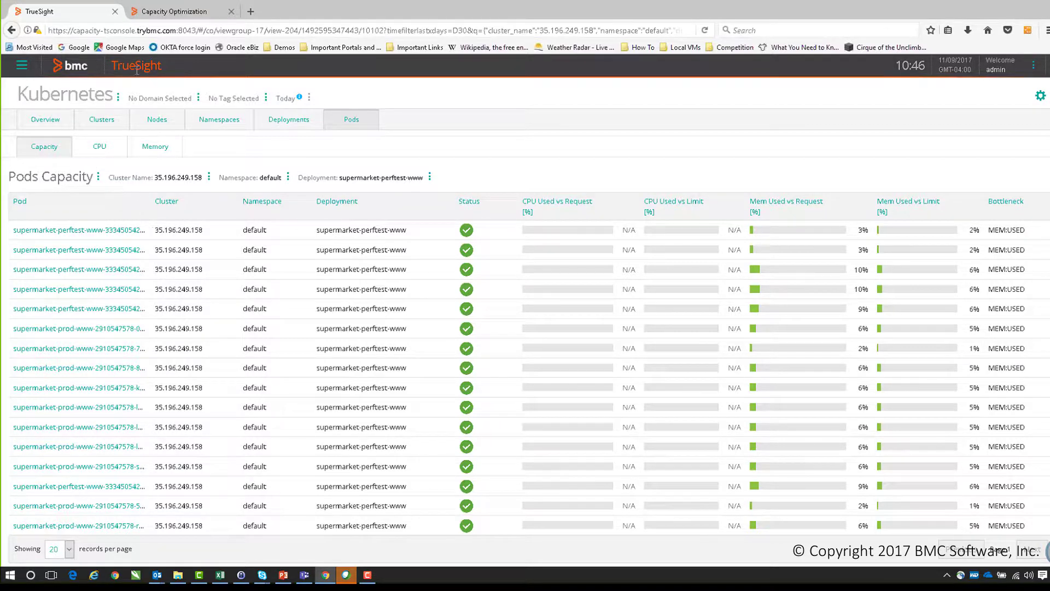
# Step: In the Capacity Optimization console, expand the Kubertenes Systems node to show Namespaces, Nodes and PVs
pyautogui.click(173, 14)
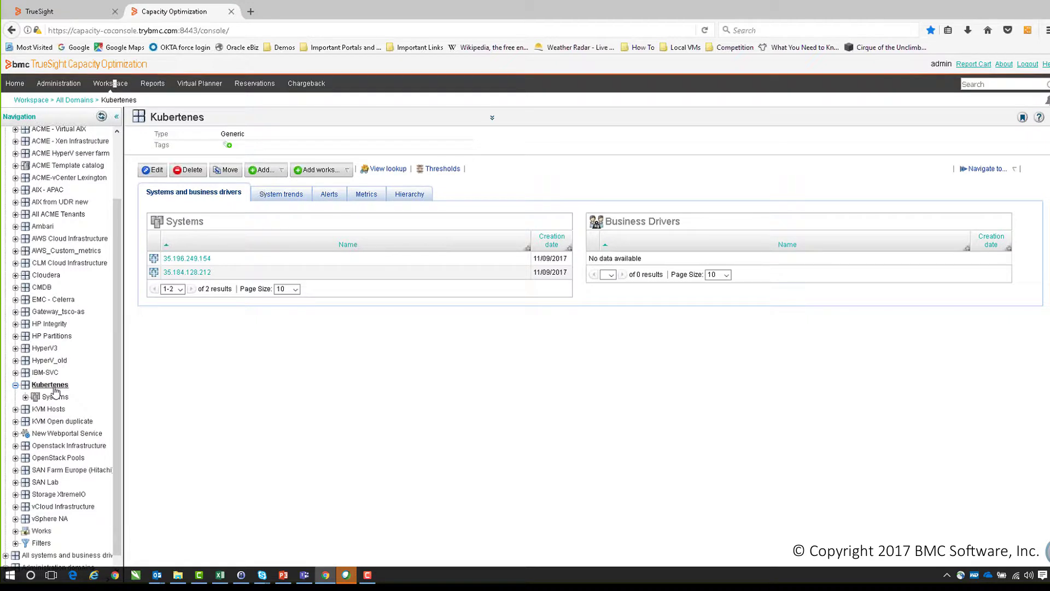
pyautogui.click(25, 397)
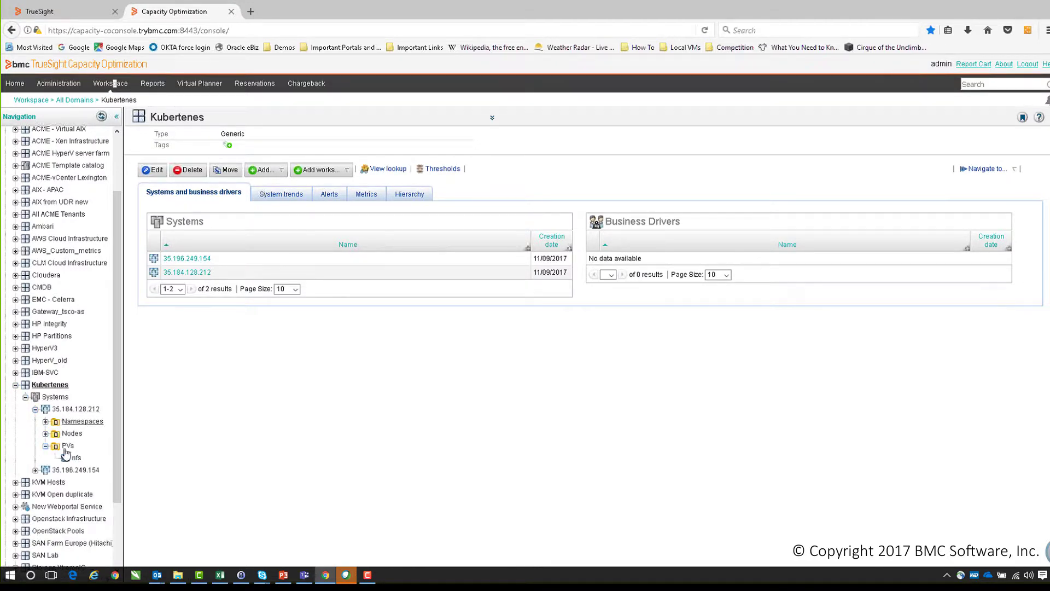